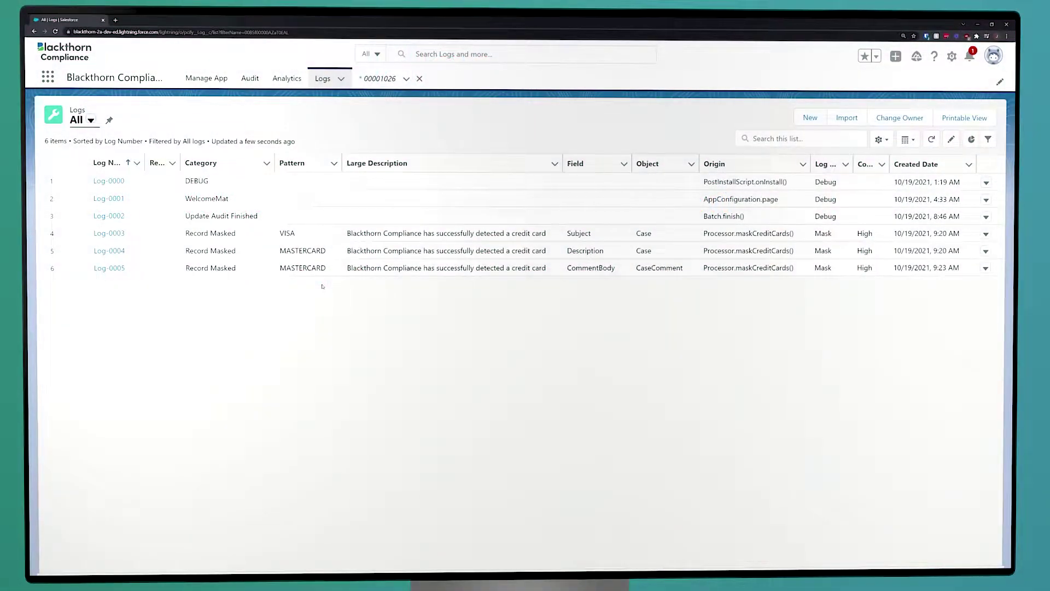
- Open the Cases list and start a new case with Case Origin set to Web
{"action": "left_click", "coordinate": [48, 78]}
{"action": "type", "text": "case"}
{"action": "left_click", "coordinate": [52, 176]}
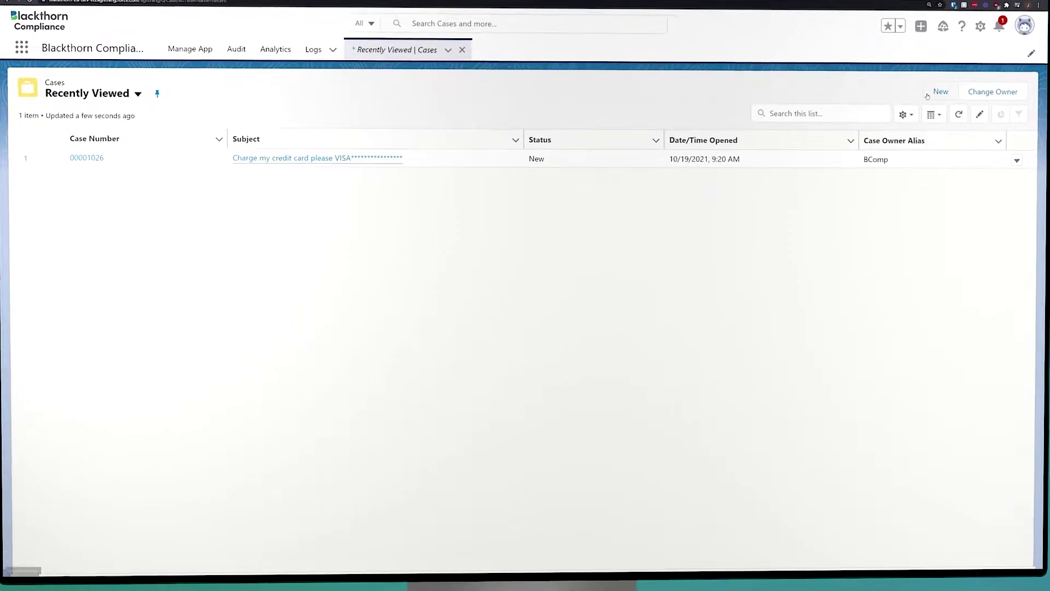
{"action": "left_click", "coordinate": [926, 96]}
{"action": "left_click", "coordinate": [638, 221]}
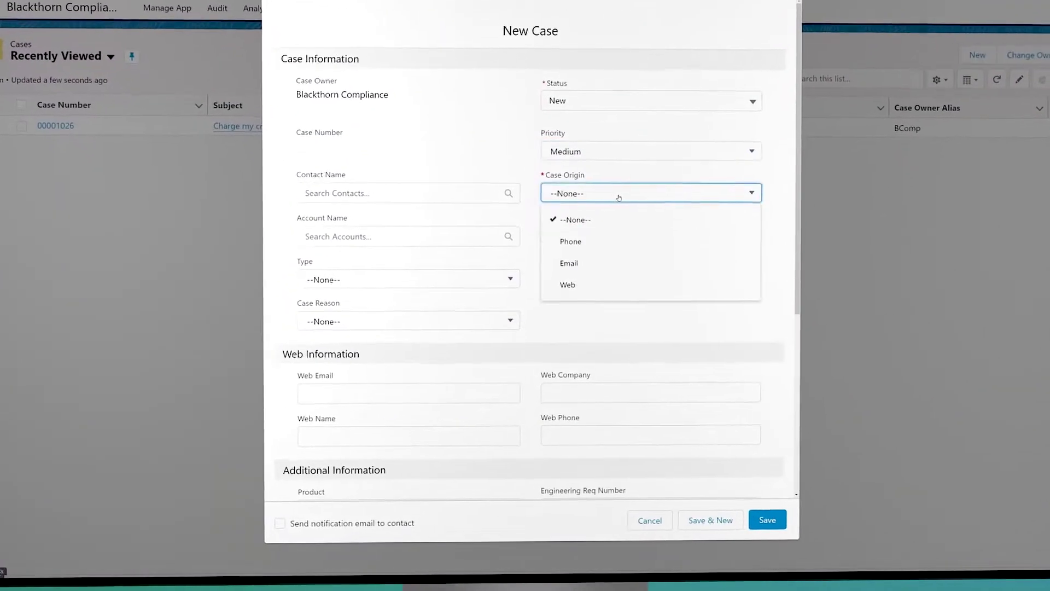
{"action": "left_click", "coordinate": [593, 289]}
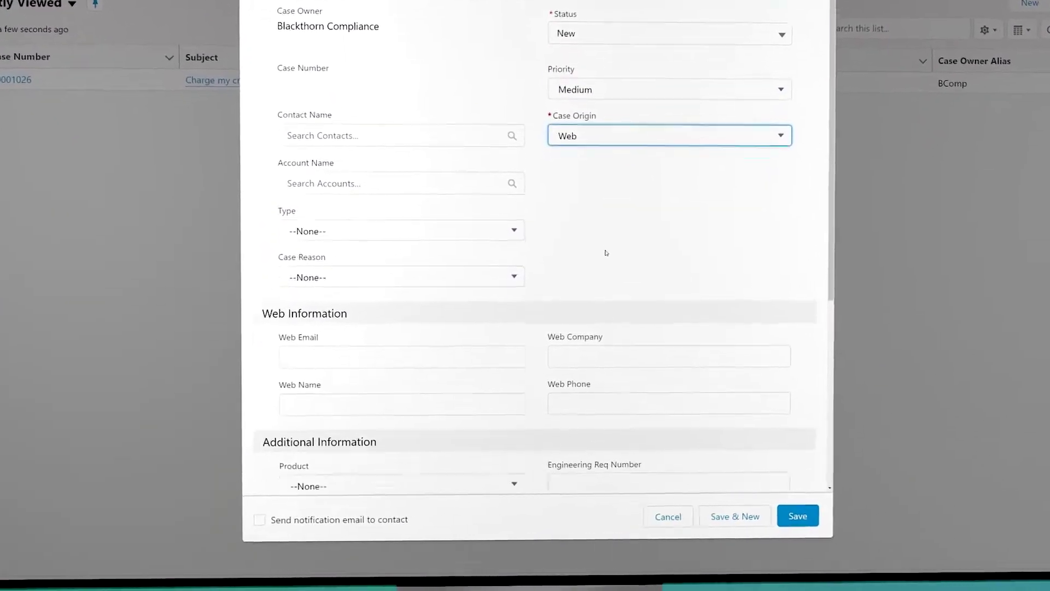
{"action": "scroll", "coordinate": [606, 253], "scroll_direction": "down", "scroll_amount": 5}
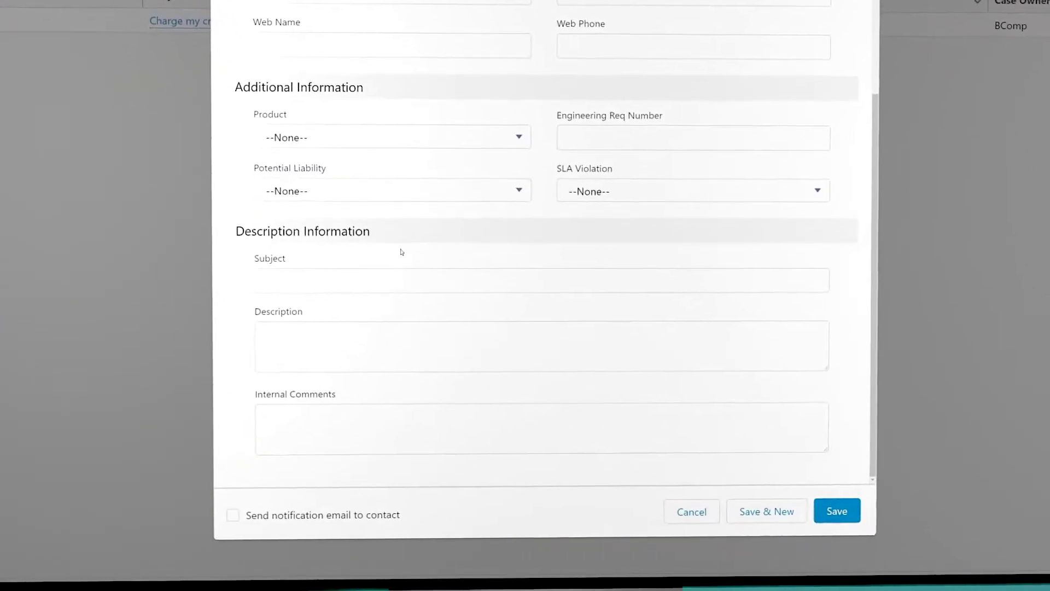
- Enter the subject 'Here's a new CC to charge' plus a card number, and paste several card numbers into Description
{"action": "left_click", "coordinate": [345, 295]}
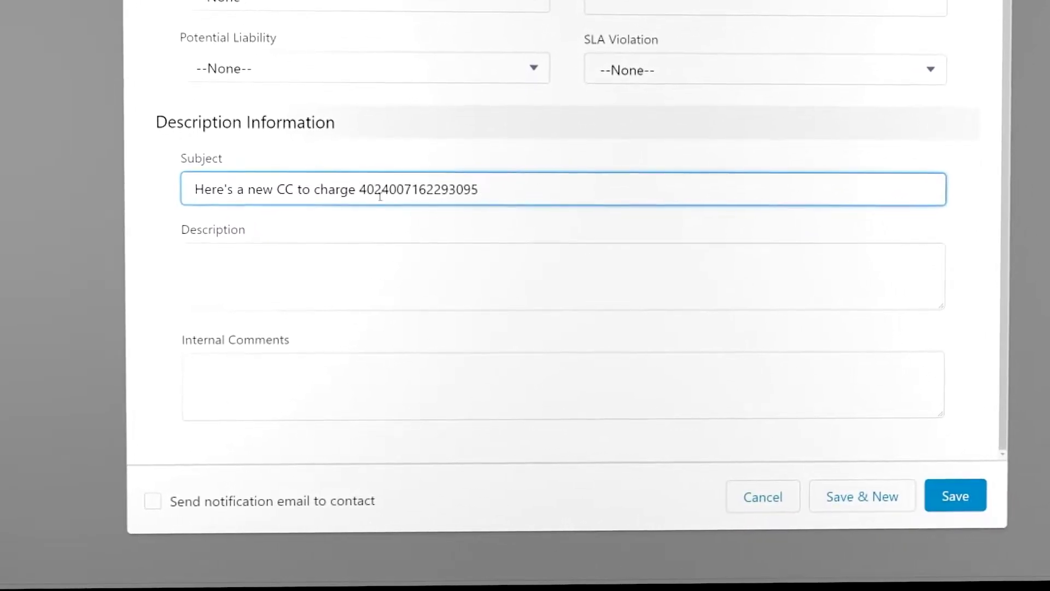
{"action": "key", "text": "Tab"}
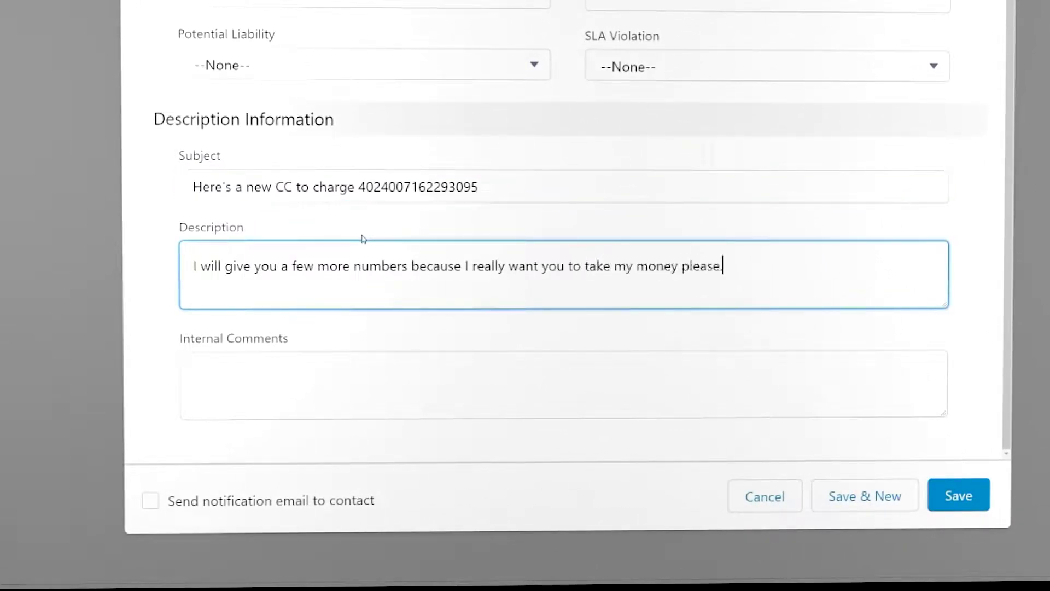
{"action": "left_click", "coordinate": [268, 304]}
{"action": "key", "text": "ctrl+v"}
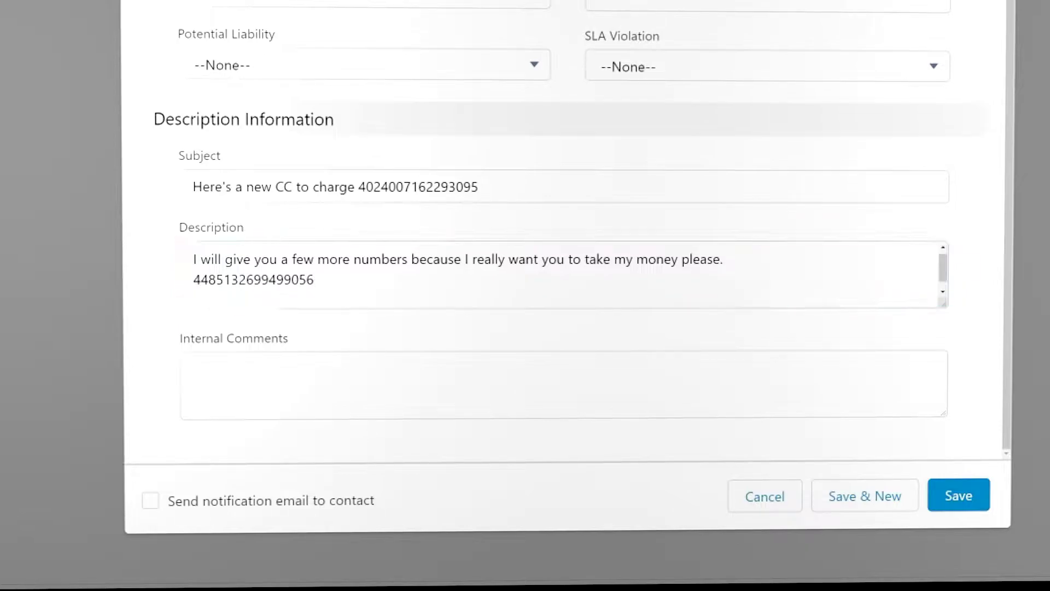
{"action": "left_click", "coordinate": [339, 293]}
{"action": "key", "text": "ctrl+v"}
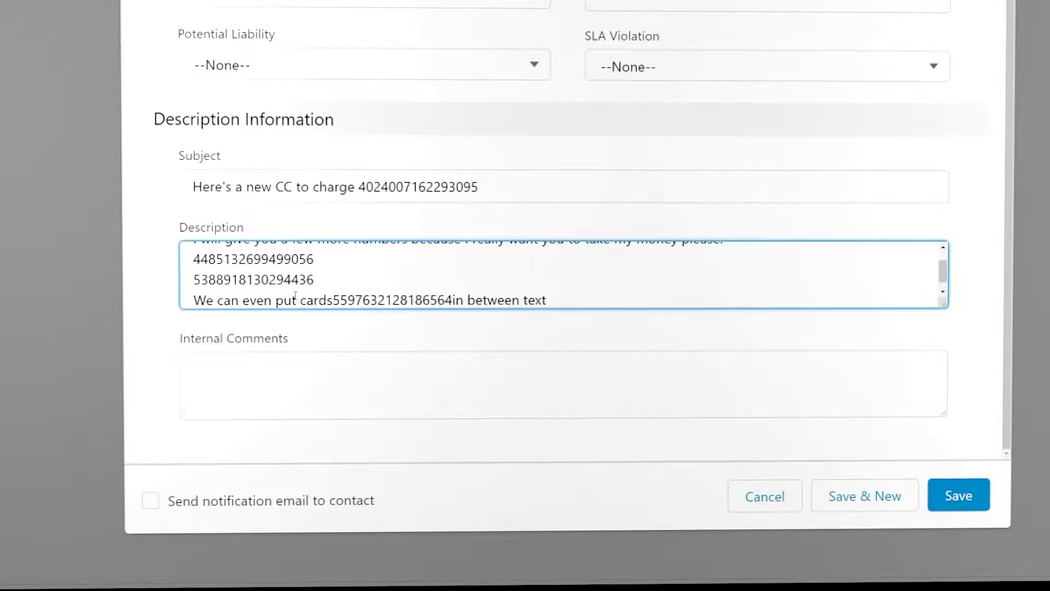
- Save the case, confirm its Subject and Description card numbers are masked, then go to Manage App
{"action": "left_click", "coordinate": [958, 495]}
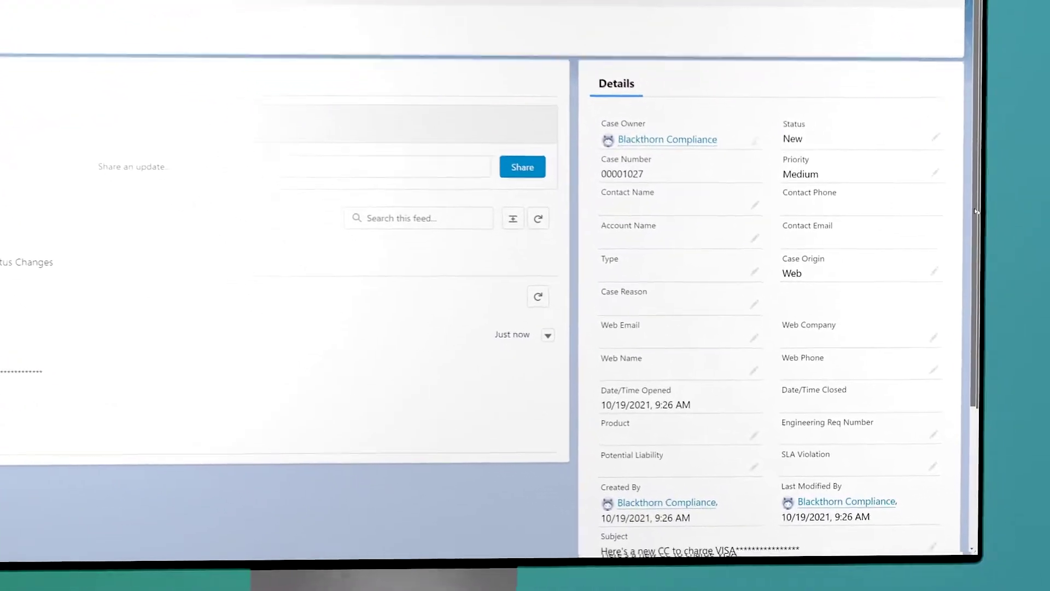
{"action": "scroll", "coordinate": [991, 231], "scroll_direction": "down", "scroll_amount": 5}
{"action": "scroll", "coordinate": [922, 239], "scroll_direction": "down", "scroll_amount": 2}
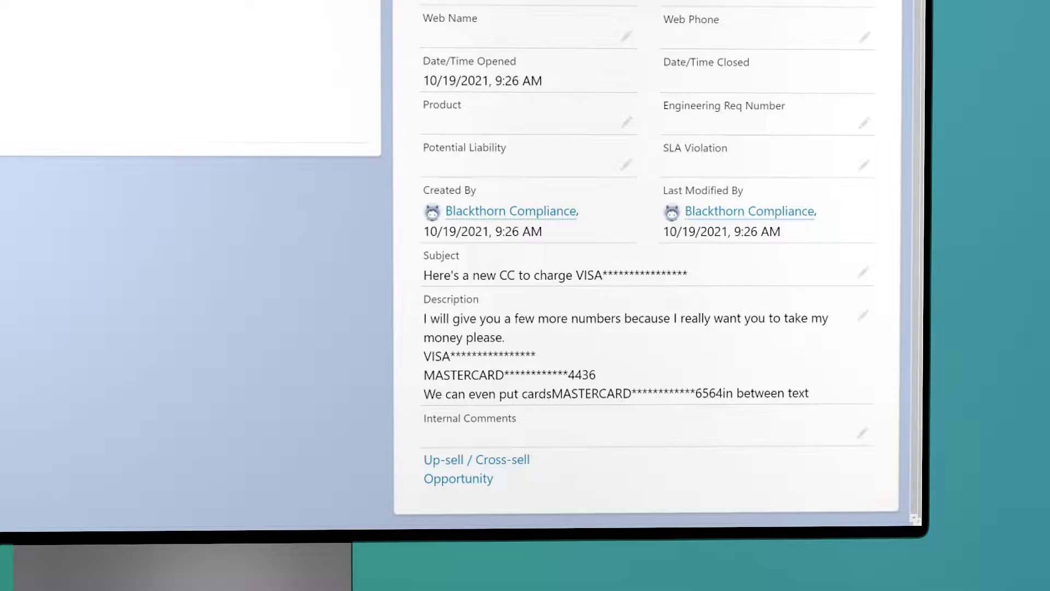
{"action": "left_click", "coordinate": [131, 31]}
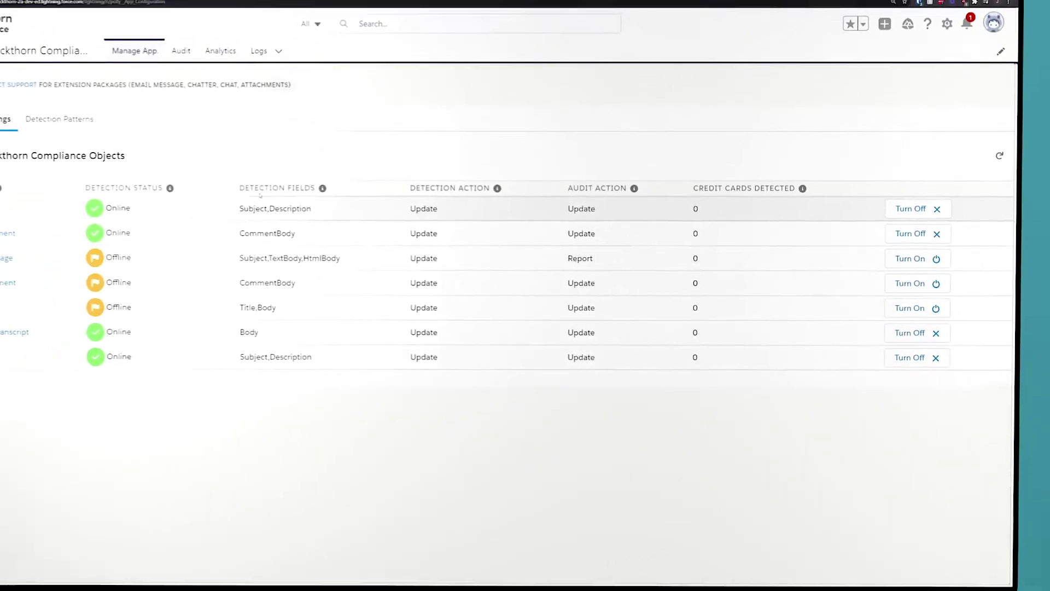
- Inspect the MASTERCARD detection pattern's edit form and its MaskType options, leaving it on FullMask
{"action": "left_click", "coordinate": [150, 145]}
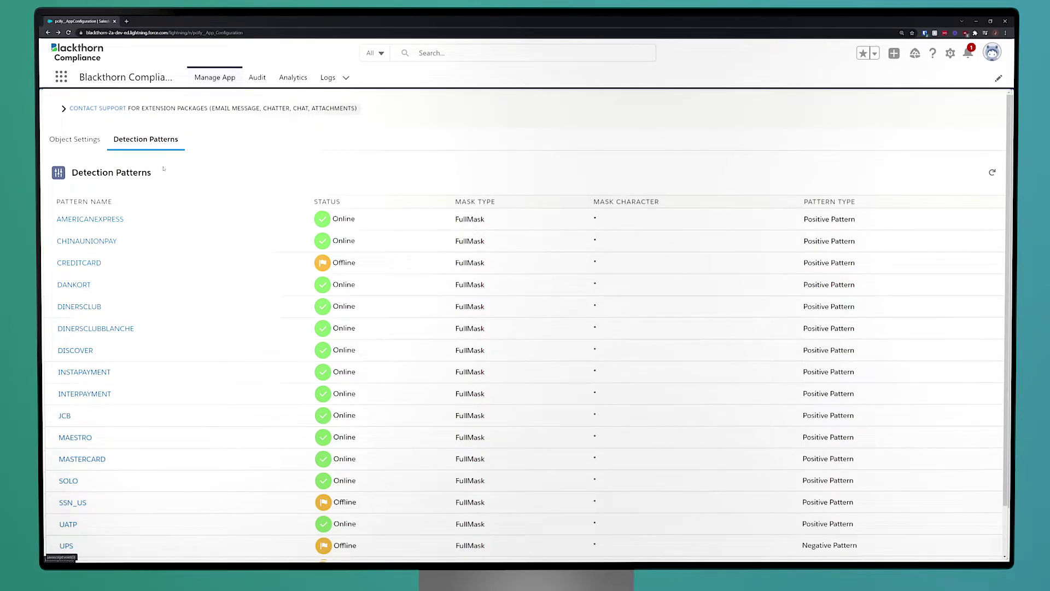
{"action": "left_click", "coordinate": [82, 458]}
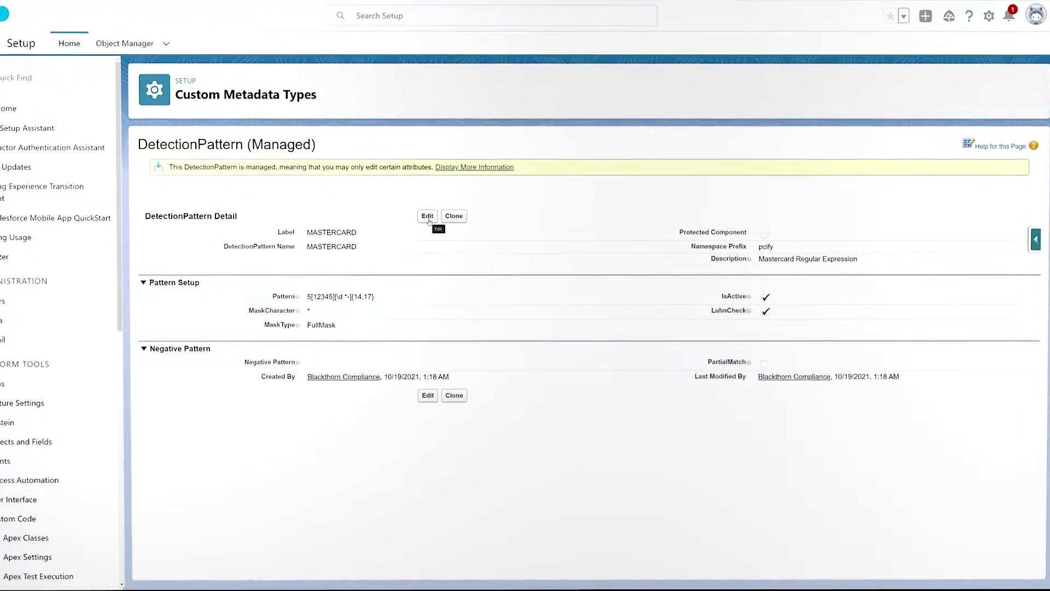
{"action": "left_click", "coordinate": [432, 219]}
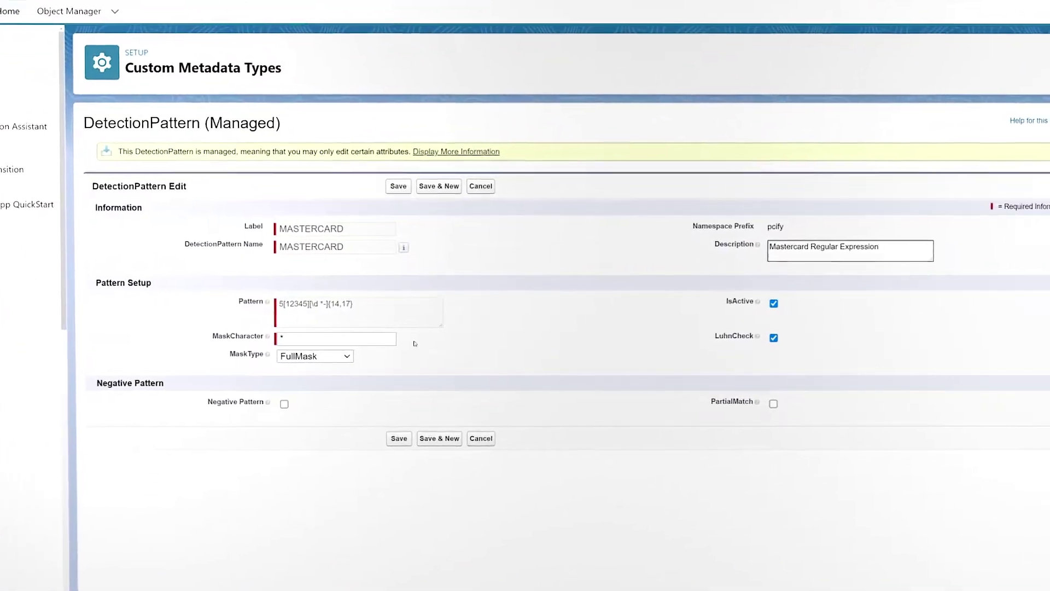
{"action": "left_click", "coordinate": [347, 356]}
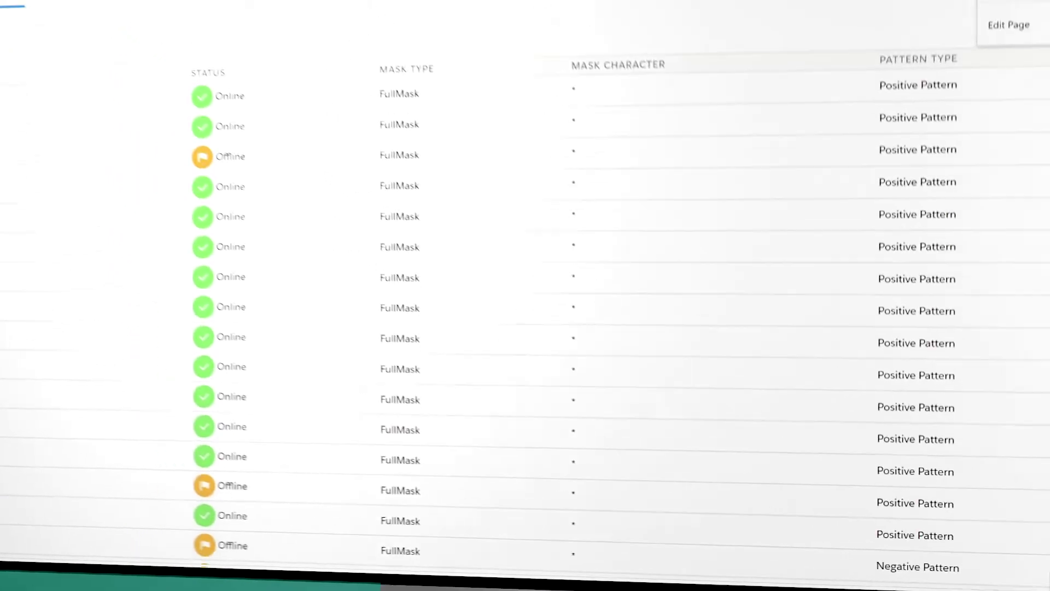
- Review the DetectionPattern custom metadata records in Setup, including the new-record form
{"action": "left_click", "coordinate": [952, 77]}
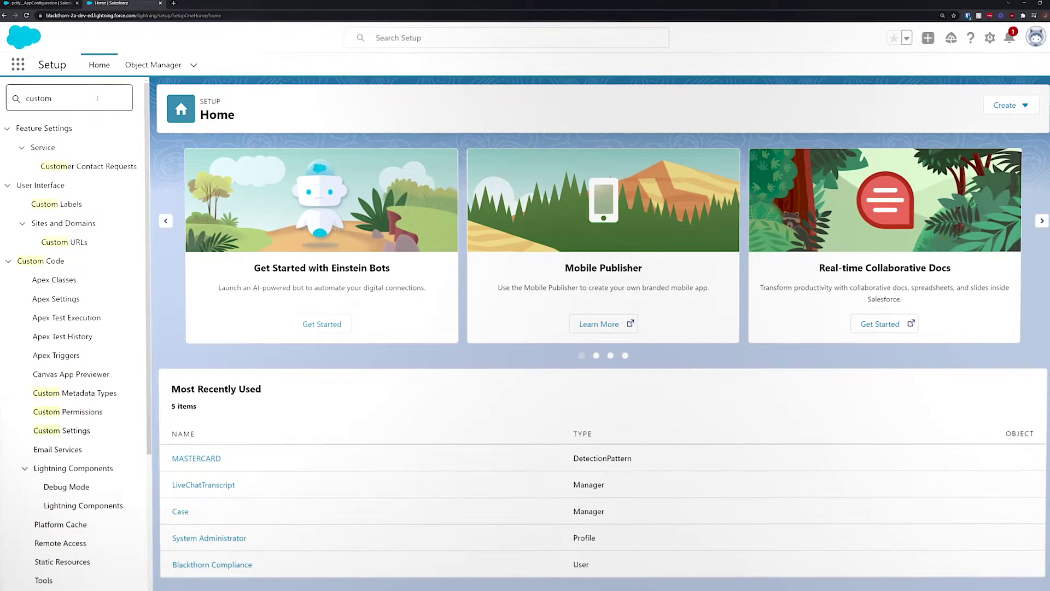
{"action": "left_click", "coordinate": [66, 395]}
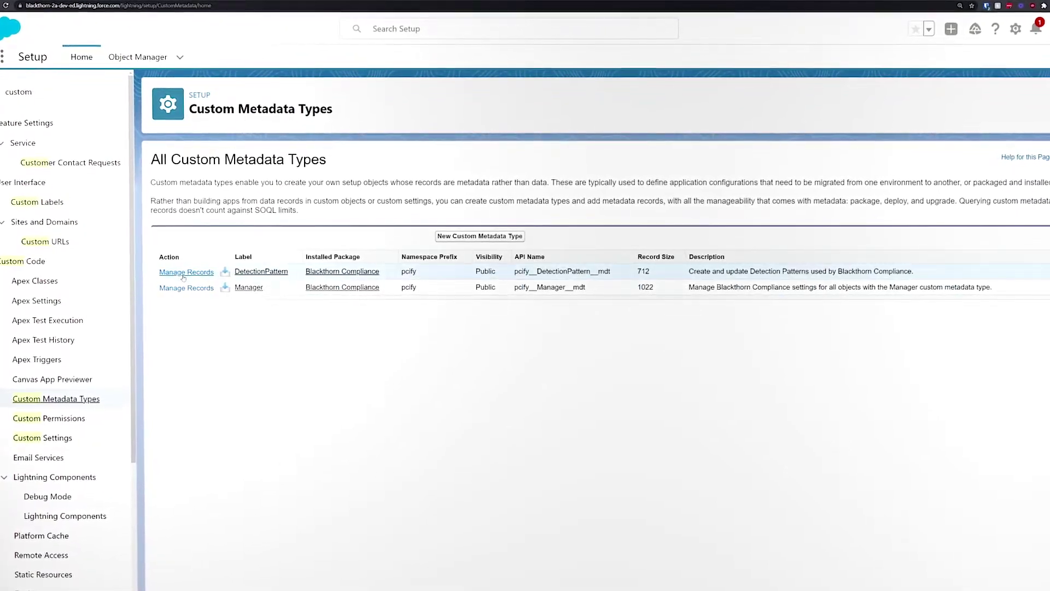
{"action": "left_click", "coordinate": [183, 275]}
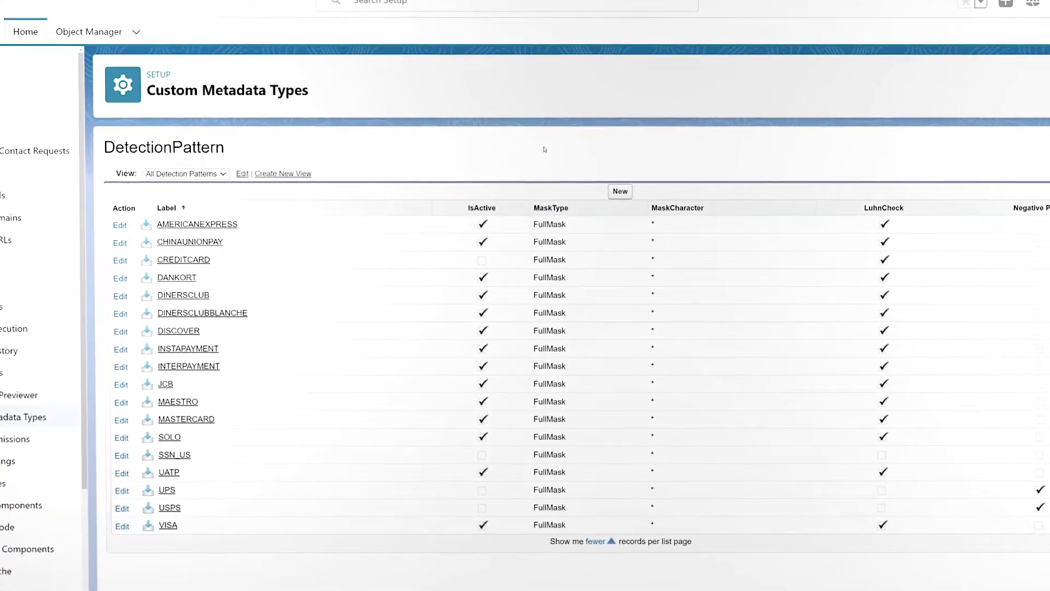
{"action": "left_click", "coordinate": [620, 191]}
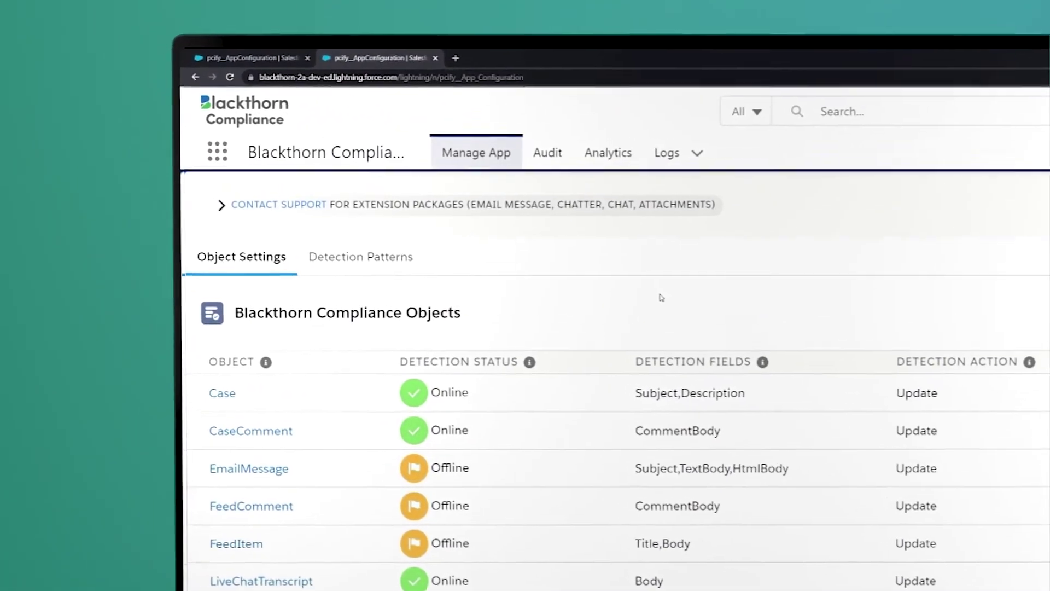
- Run a Mask audit on Case records with the end date set to January 31, 2020
{"action": "left_click", "coordinate": [466, 123]}
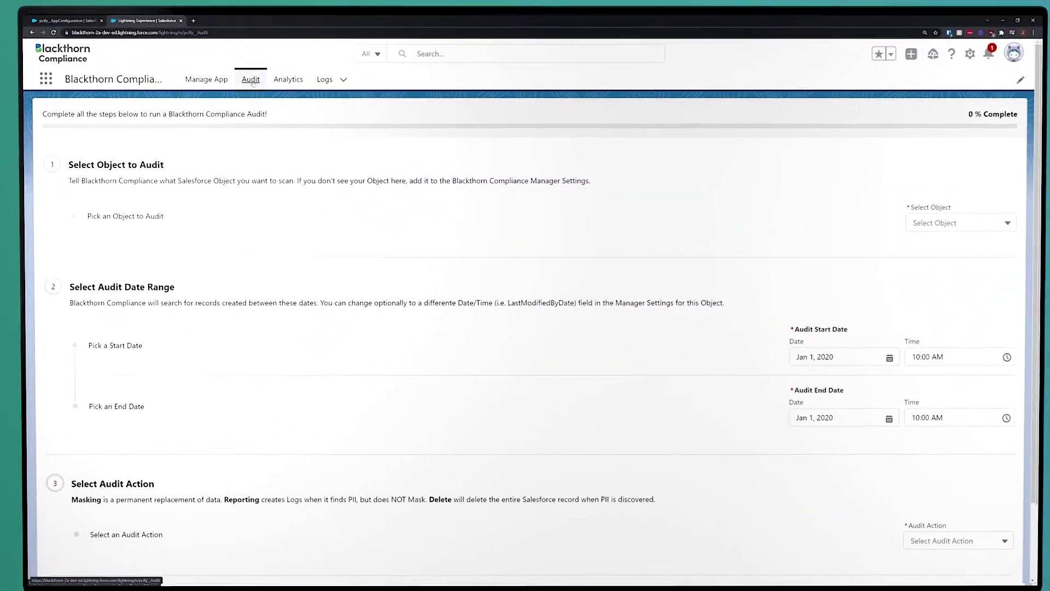
{"action": "left_click", "coordinate": [1045, 254]}
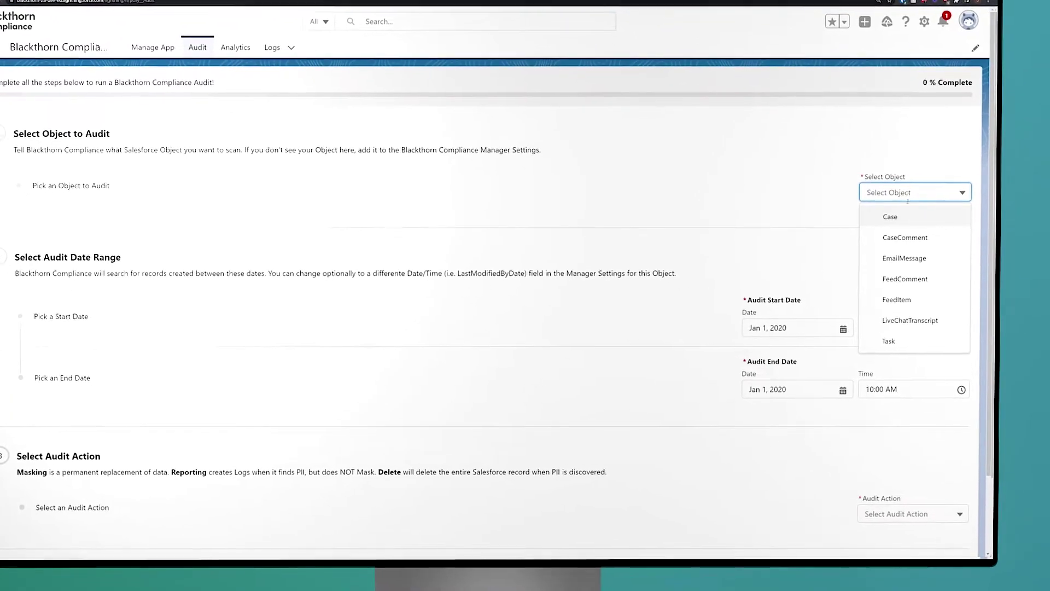
{"action": "left_click", "coordinate": [899, 223]}
{"action": "scroll", "coordinate": [482, 295], "scroll_direction": "down", "scroll_amount": 2}
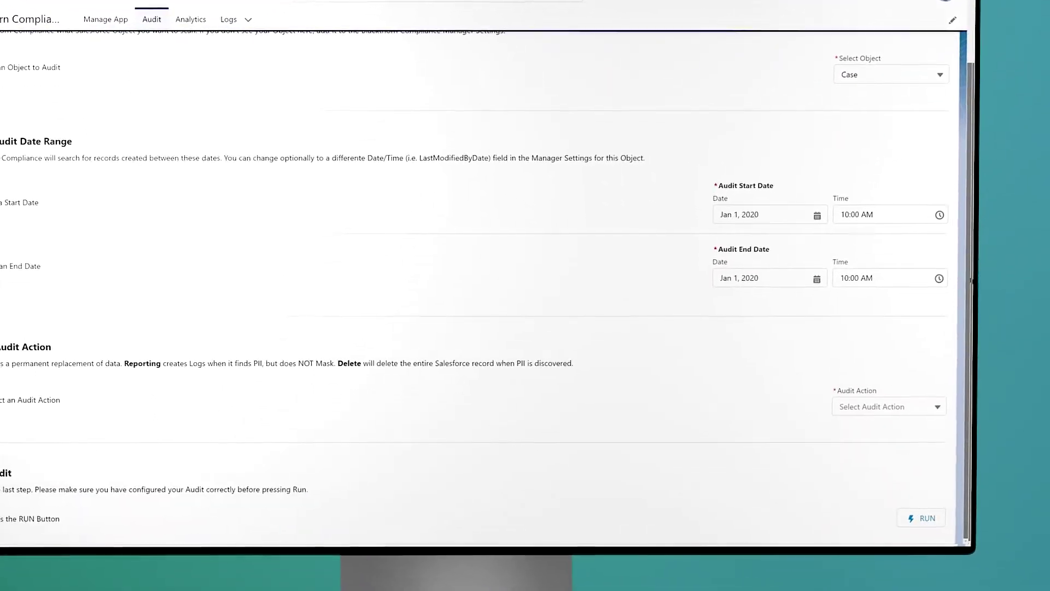
{"action": "left_click", "coordinate": [782, 343]}
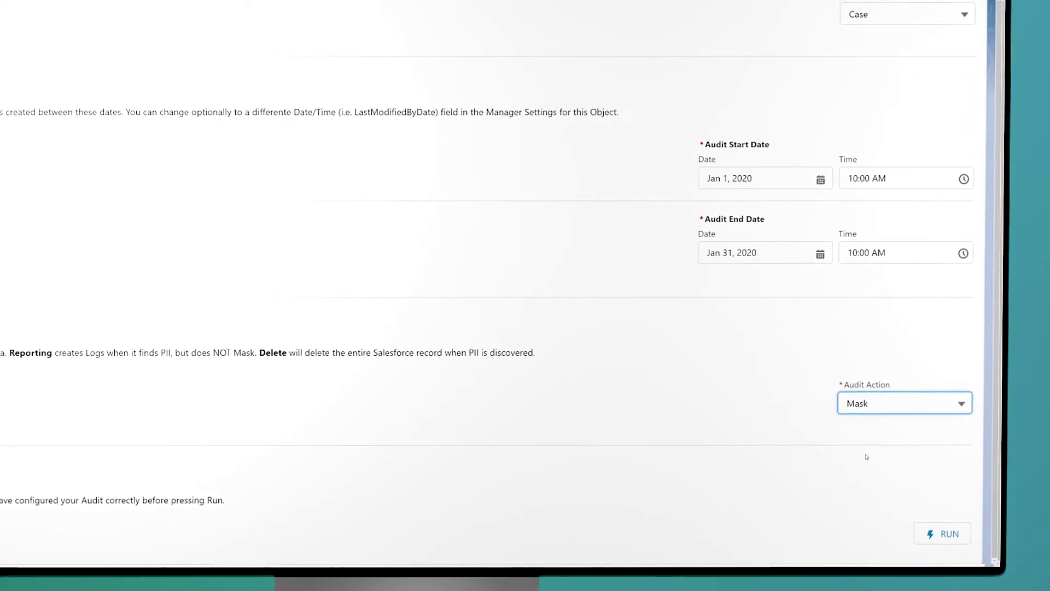
{"action": "left_click", "coordinate": [987, 543]}
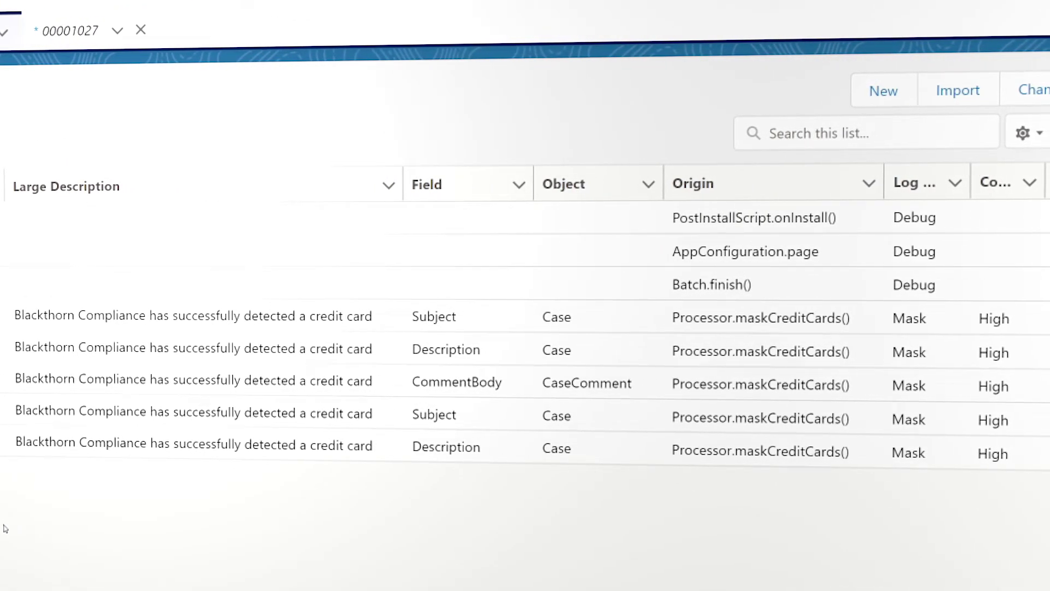
- Open a new Case credit card log entry to view its detection details
{"action": "left_click", "coordinate": [194, 413]}
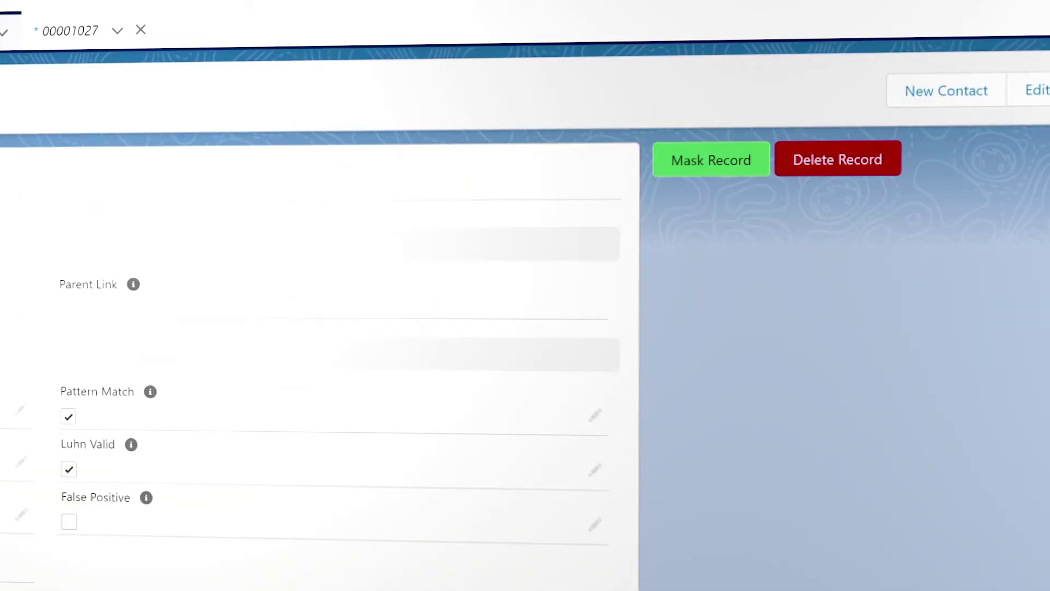